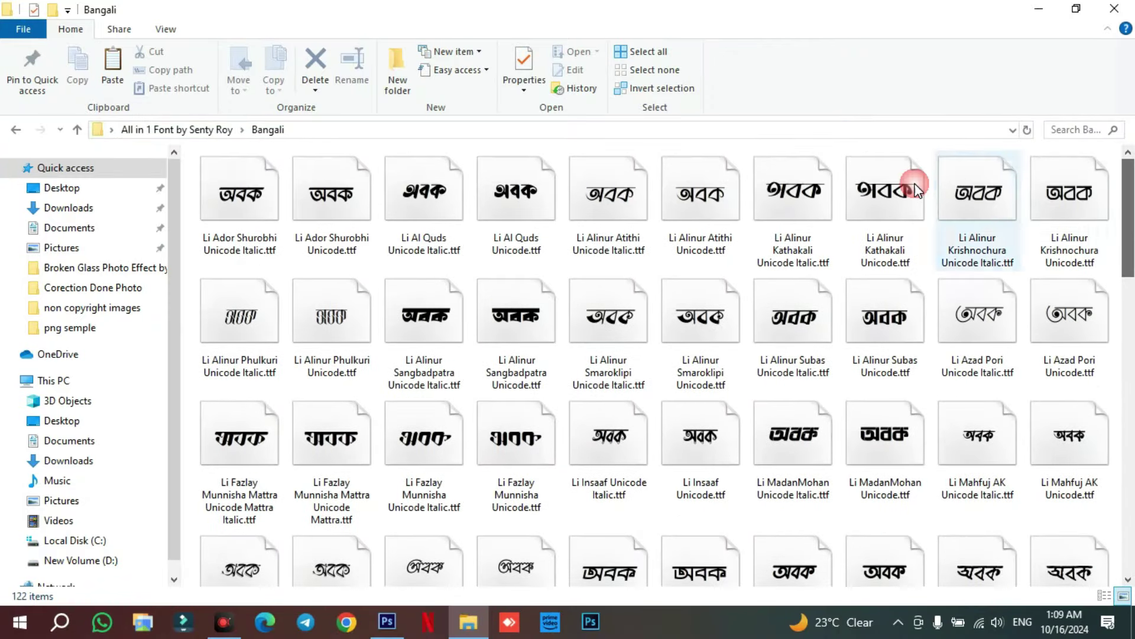
# Browse the fonts in the English folder as large icons and return to the main font collection folder
pyautogui.click(83, 130)
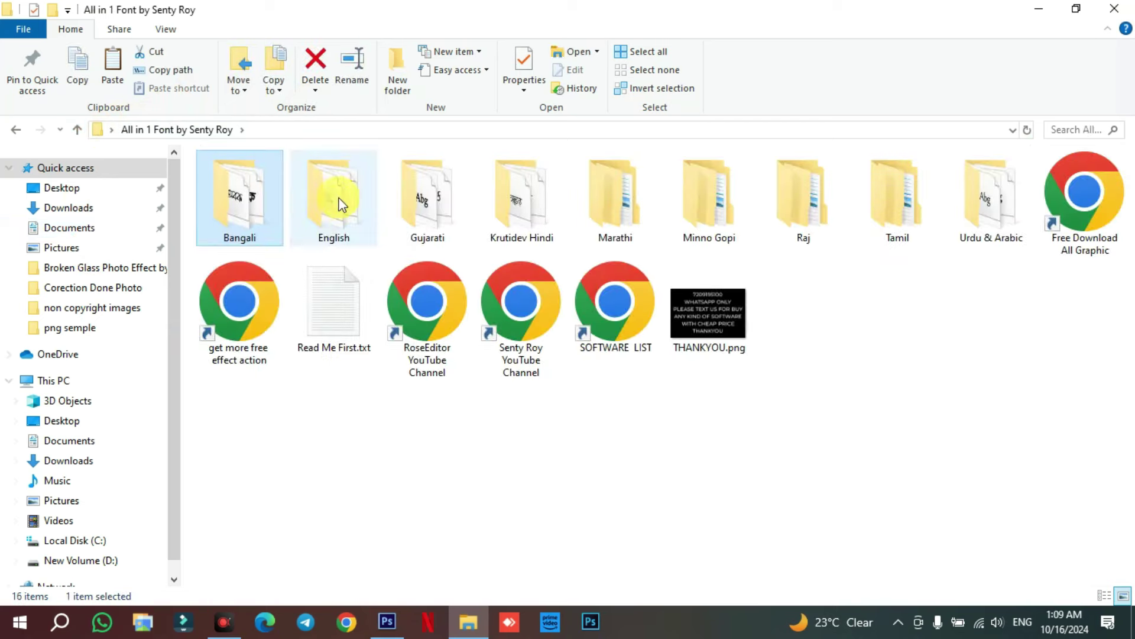
pyautogui.doubleClick(335, 207)
pyautogui.rightClick(934, 251)
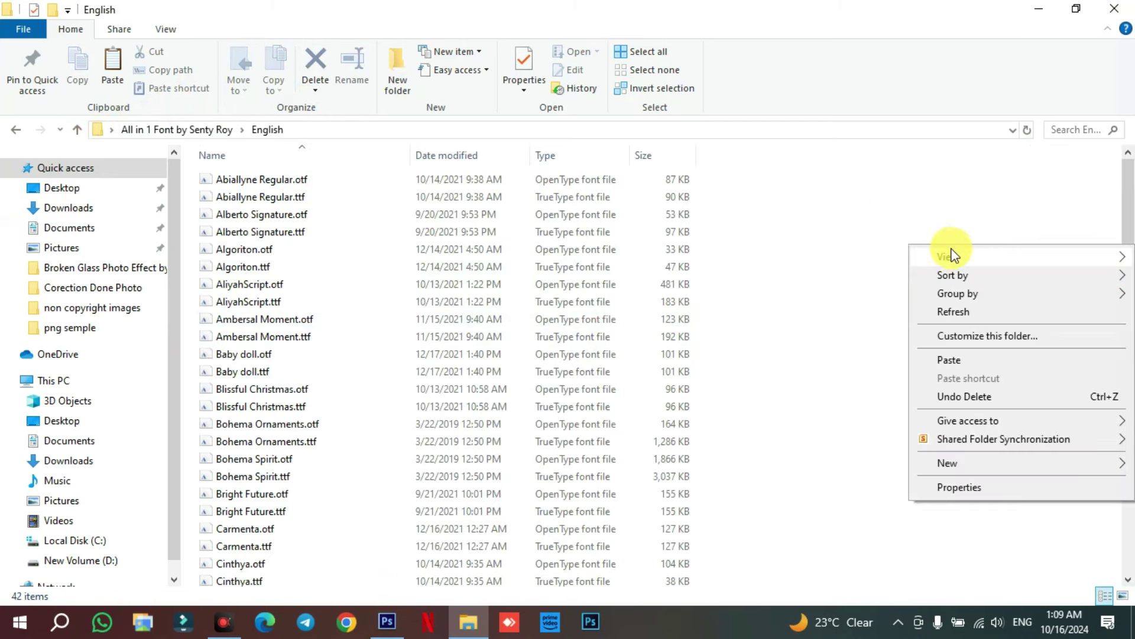
pyautogui.moveTo(943, 255)
pyautogui.click(854, 269)
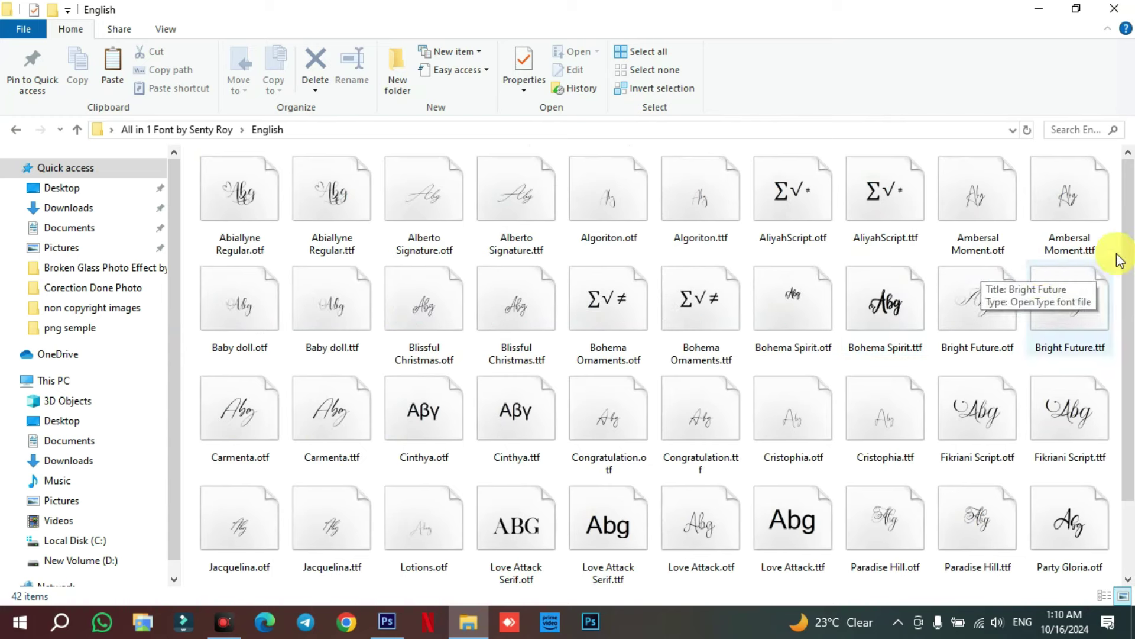
pyautogui.scroll(-2, 1127, 195)
pyautogui.hotkey('alt', 'Left')
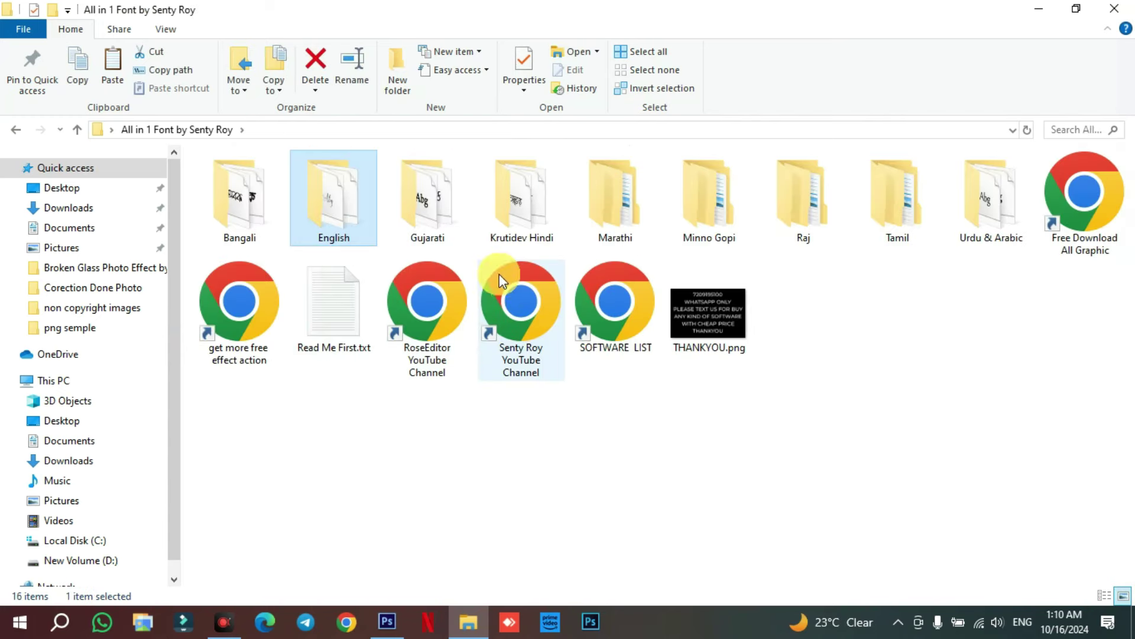
# Open the Gujarati folder, look through its fonts as large icons and return to the main collection folder
pyautogui.doubleClick(445, 206)
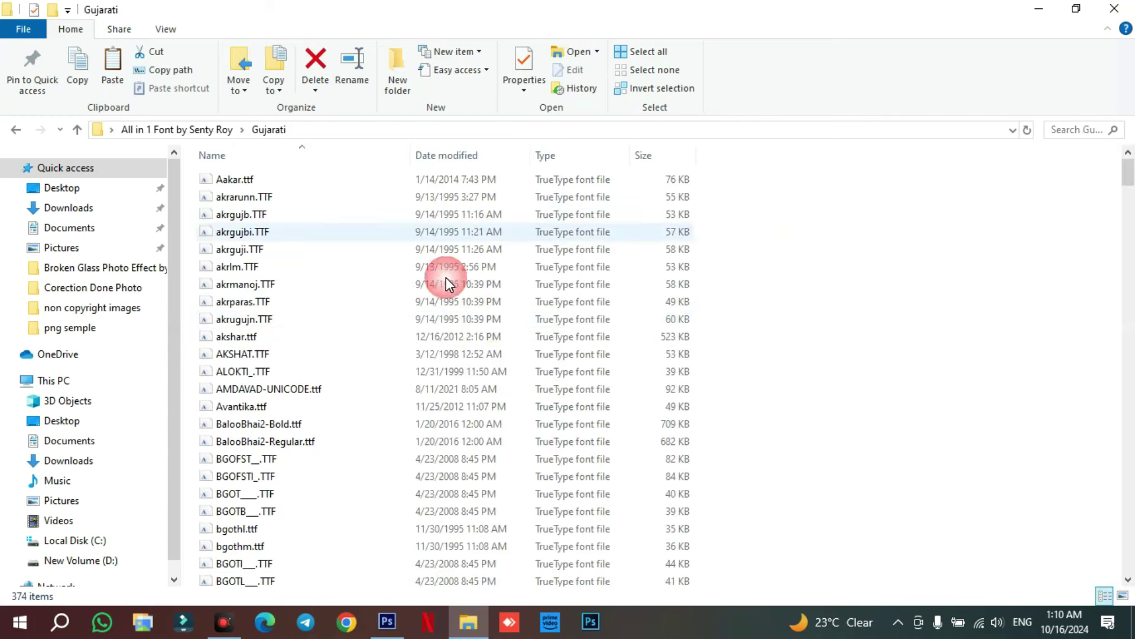
pyautogui.rightClick(854, 268)
pyautogui.moveTo(887, 281)
pyautogui.click(779, 304)
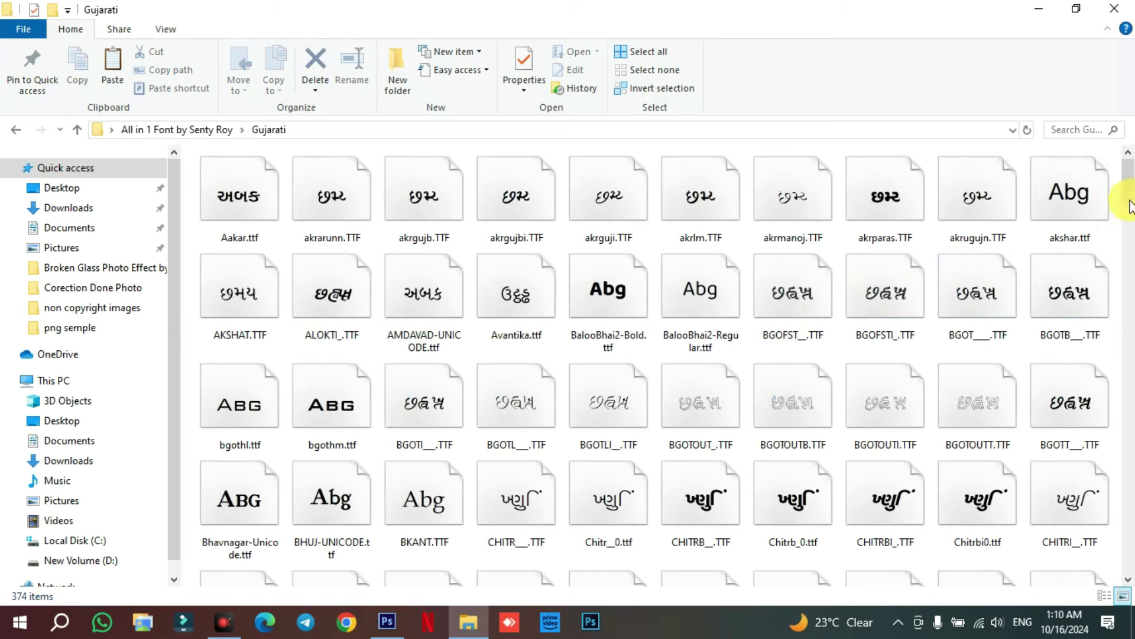
pyautogui.moveTo(1128, 187); pyautogui.dragTo(1132, 377)
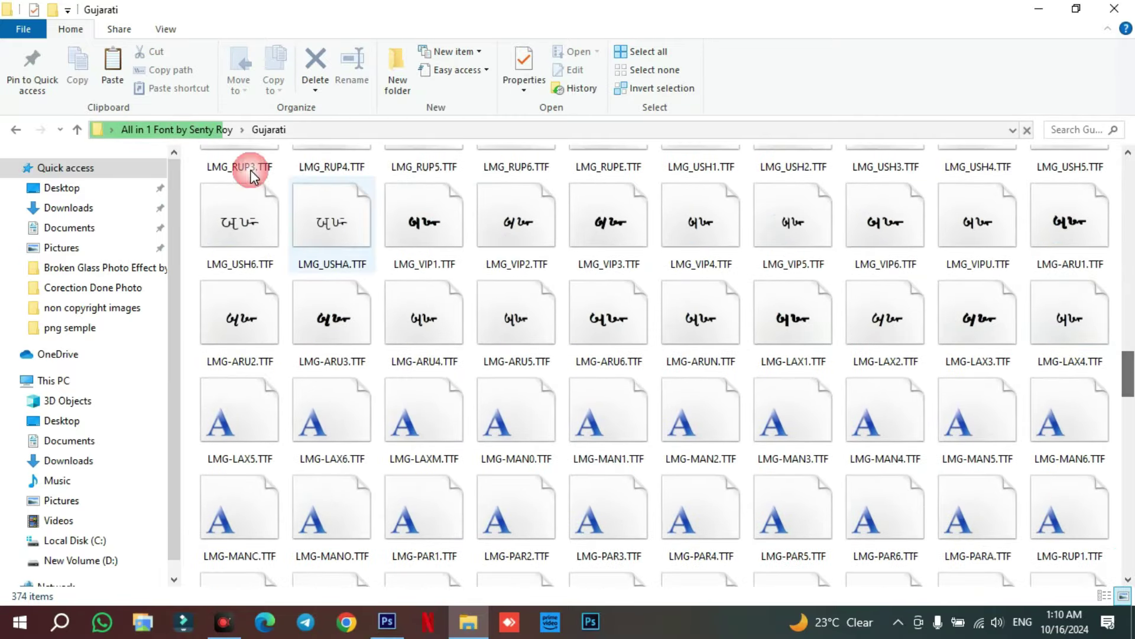
pyautogui.click(83, 133)
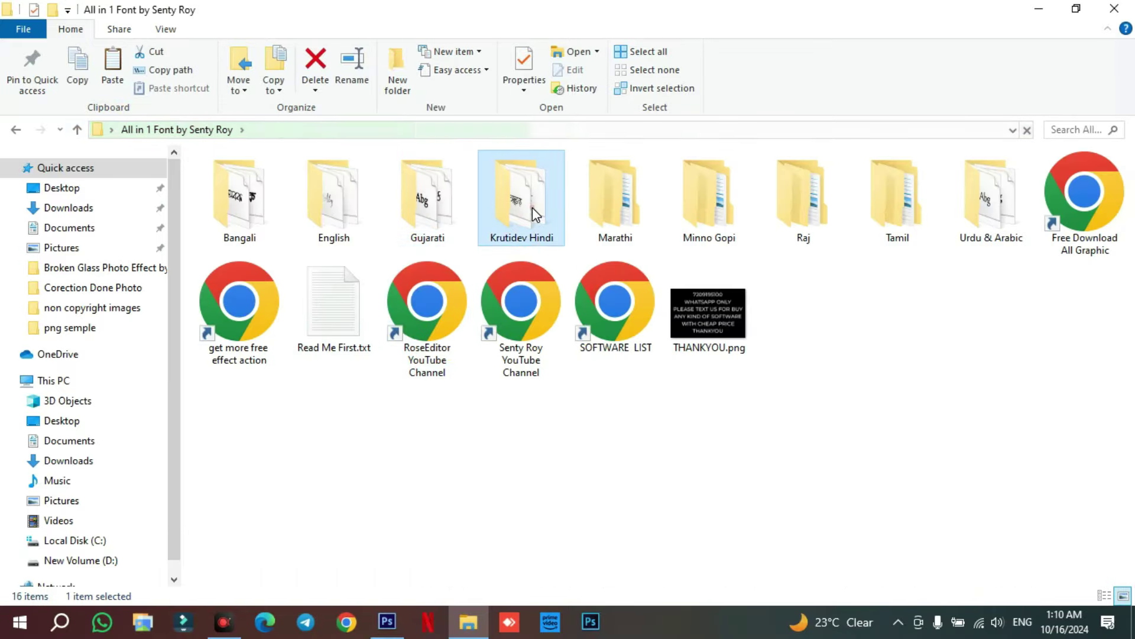
# Browse the Krutidev Hindi folder's fonts as large icons and go back to the main collection folder
pyautogui.doubleClick(532, 210)
pyautogui.rightClick(842, 245)
pyautogui.moveTo(875, 256)
pyautogui.click(790, 260)
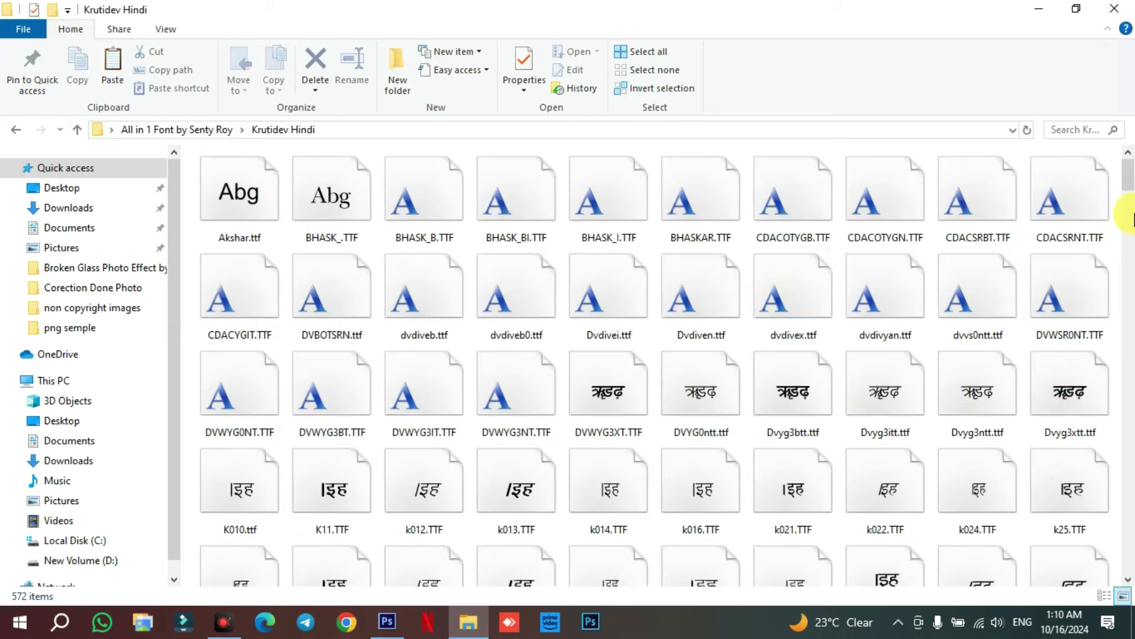
pyautogui.moveTo(1124, 181); pyautogui.dragTo(1128, 295)
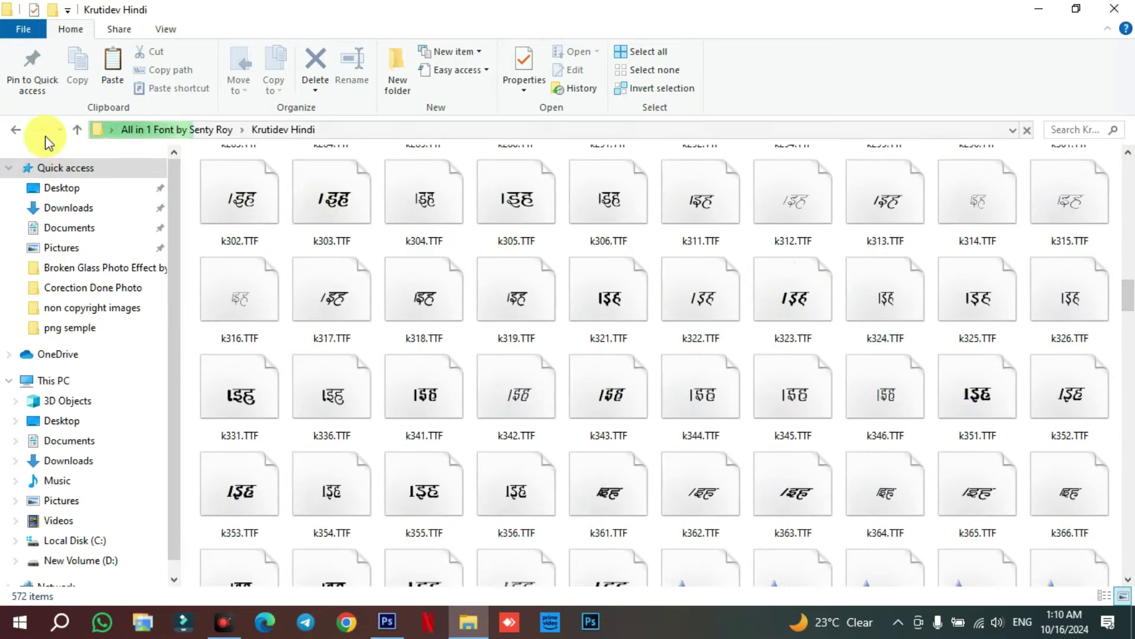
pyautogui.click(18, 130)
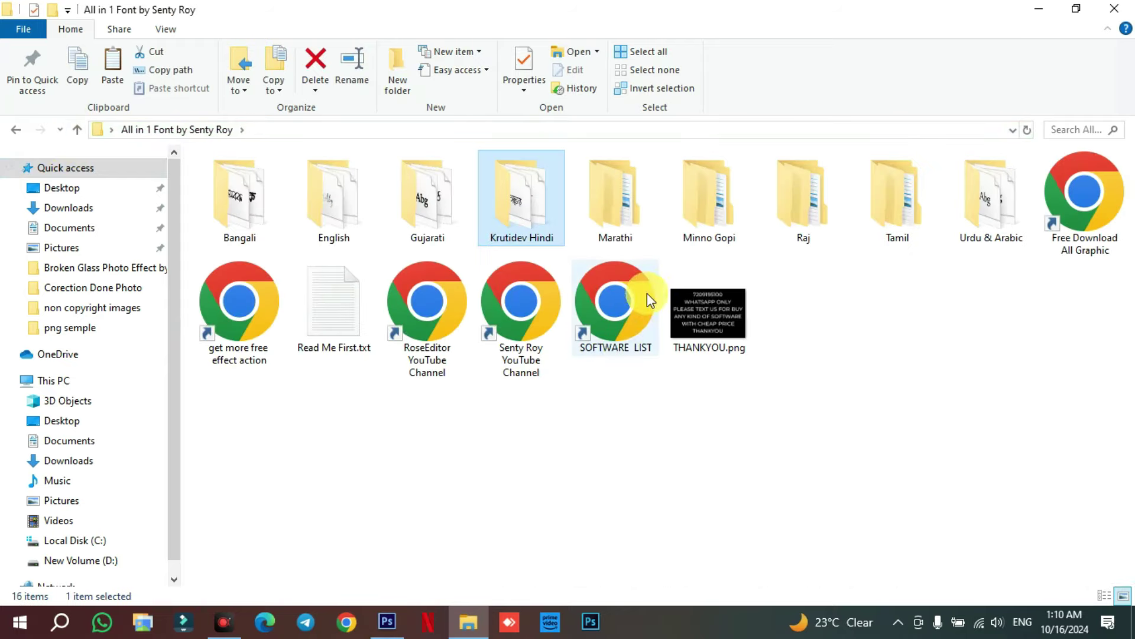
# View the fonts in Marathi's Marathi_Fonts subfolder as large icons and go back up to the main collection folder
pyautogui.doubleClick(630, 182)
pyautogui.doubleClick(248, 181)
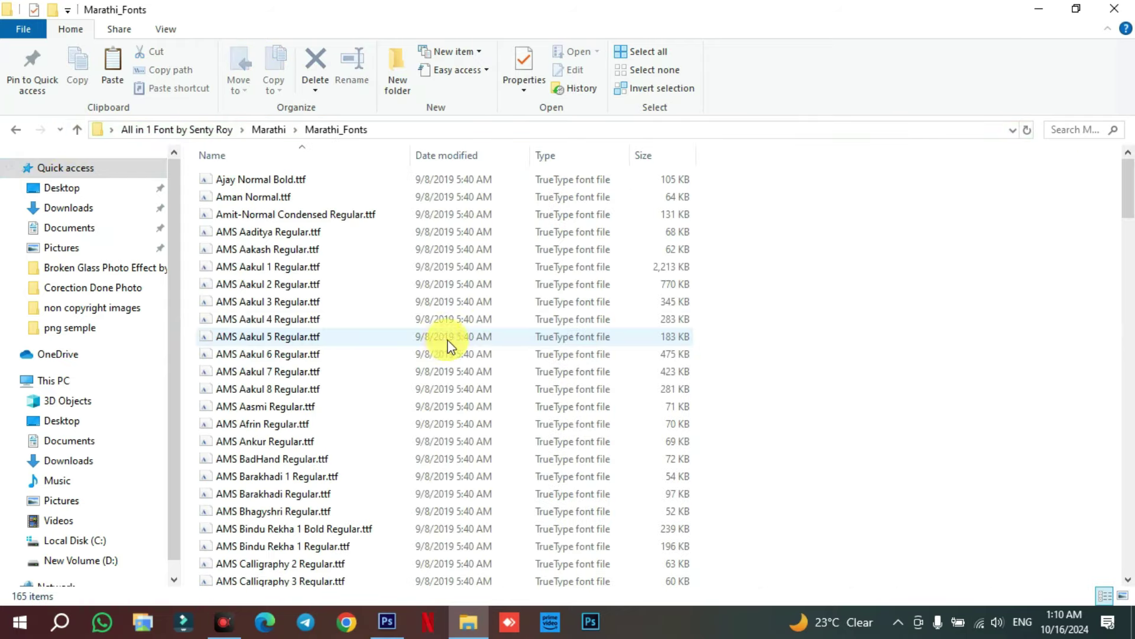
pyautogui.rightClick(914, 260)
pyautogui.moveTo(940, 264)
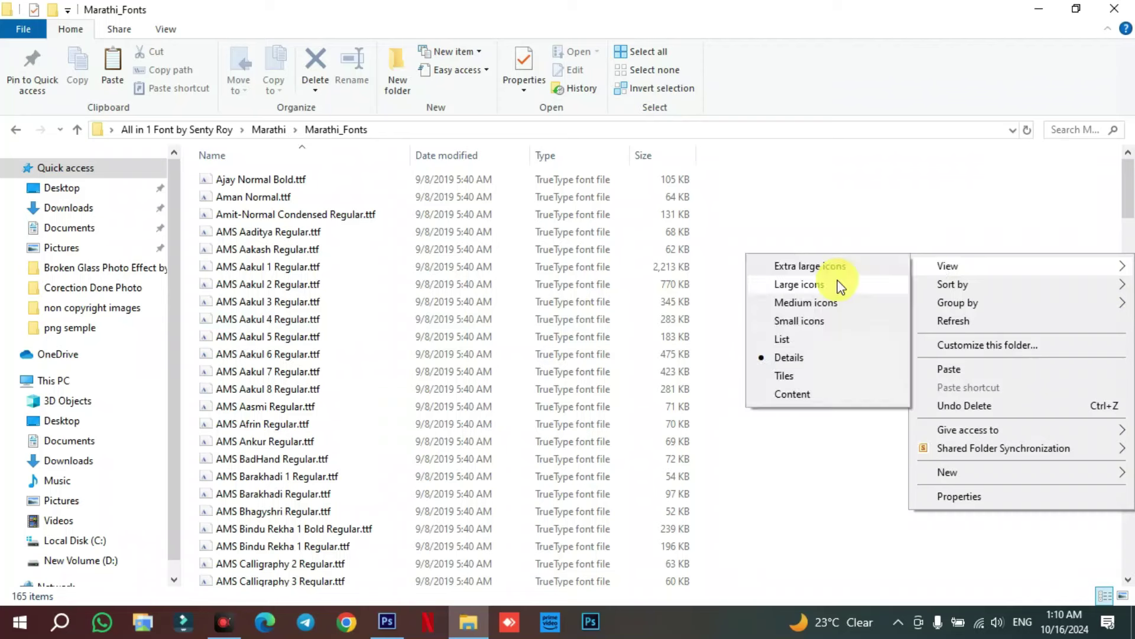
pyautogui.click(837, 282)
pyautogui.moveTo(1130, 190); pyautogui.dragTo(1130, 378)
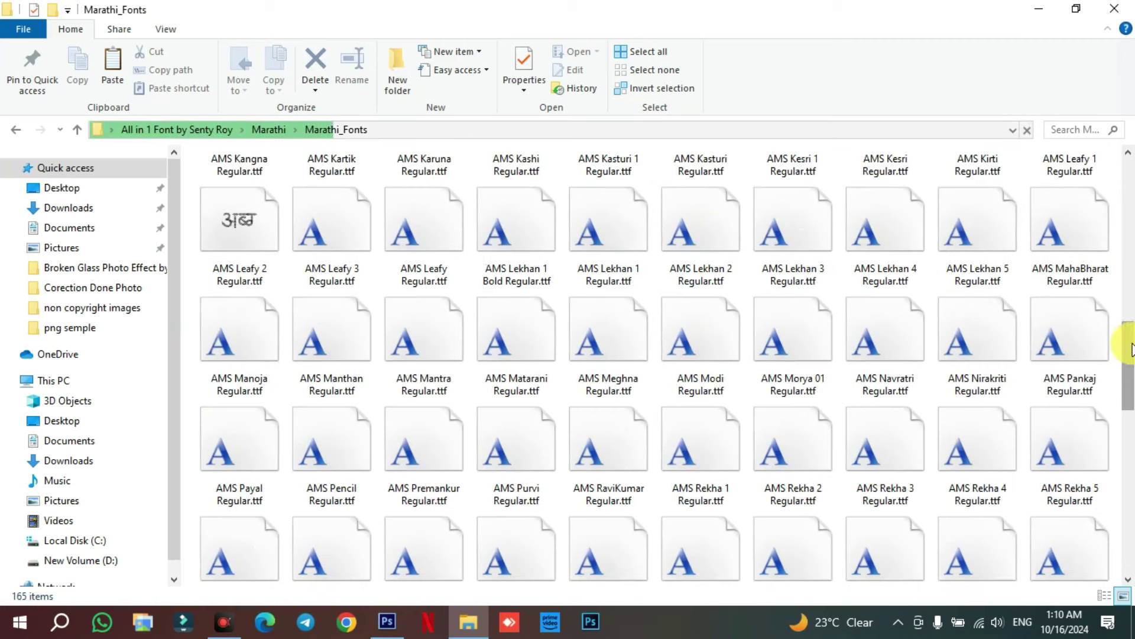
pyautogui.click(77, 130)
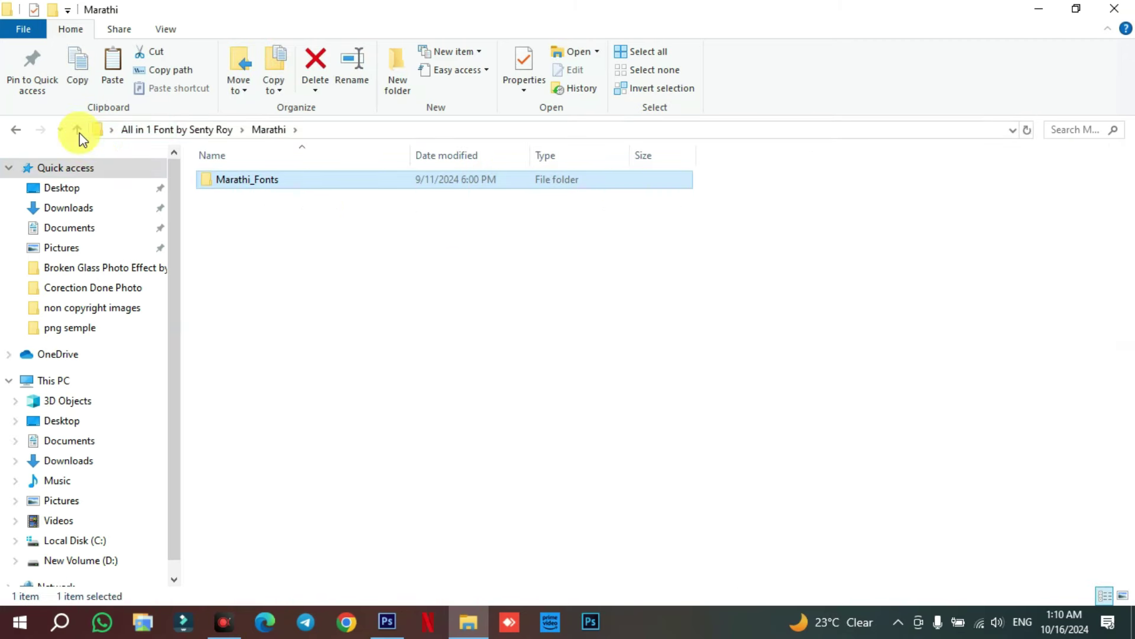
pyautogui.click(78, 131)
pyautogui.doubleClick(708, 206)
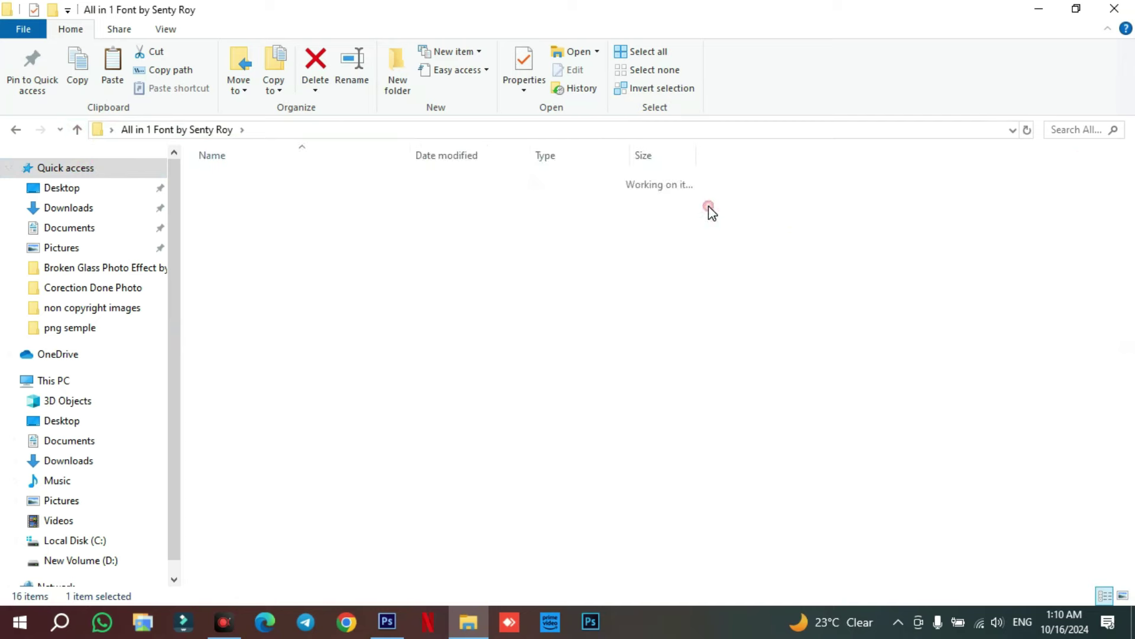
pyautogui.doubleClick(311, 176)
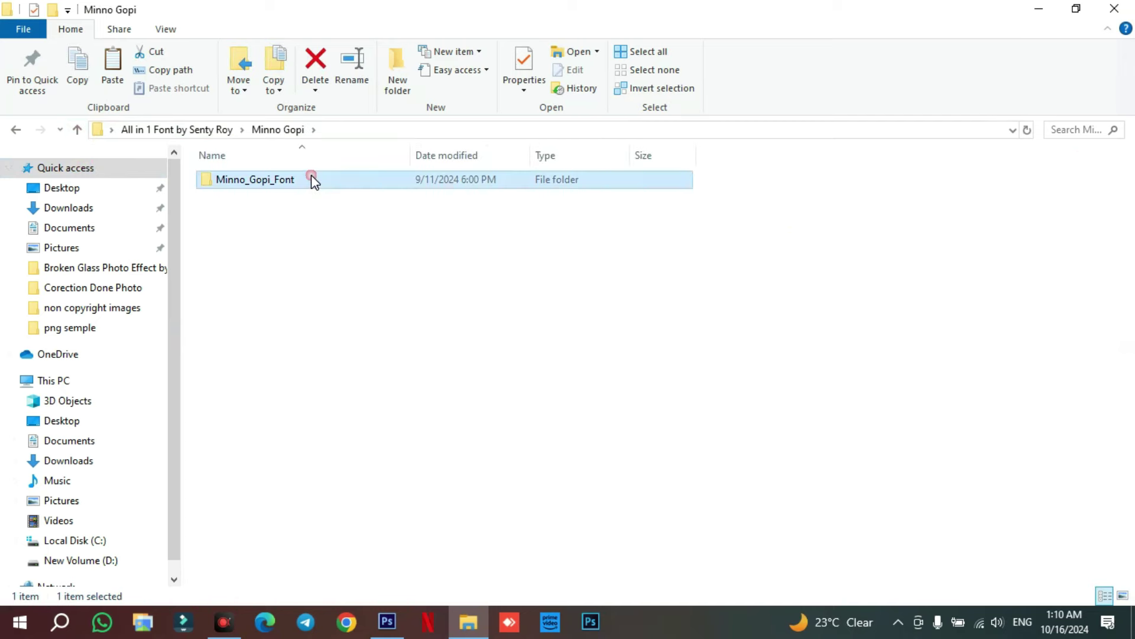
pyautogui.rightClick(850, 276)
pyautogui.moveTo(881, 290)
pyautogui.click(795, 305)
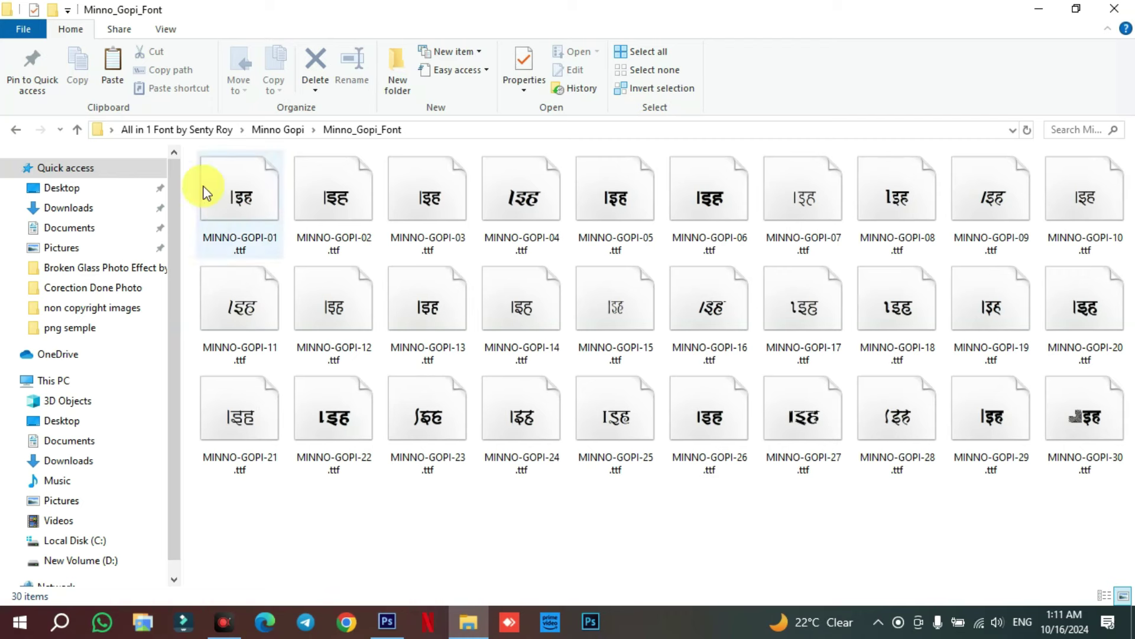
pyautogui.click(73, 133)
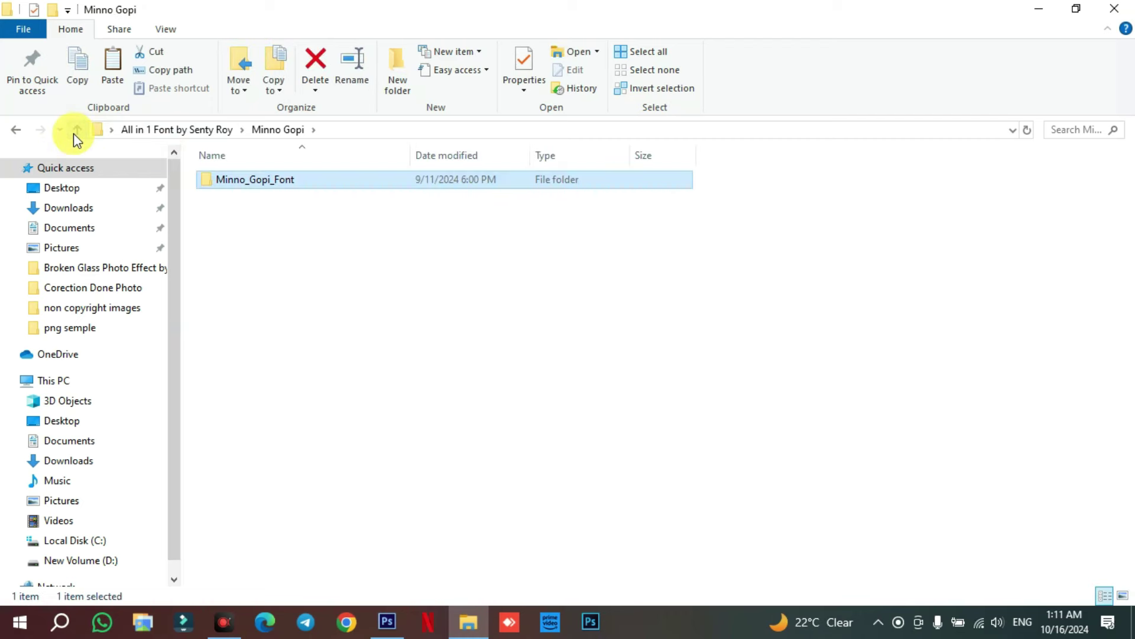
pyautogui.click(74, 133)
# Look through the fonts in Raj's Raj_Font_Download subfolder as large icons and return to the main collection folder
pyautogui.doubleClick(800, 239)
pyautogui.doubleClick(351, 181)
pyautogui.rightClick(905, 234)
pyautogui.moveTo(938, 251)
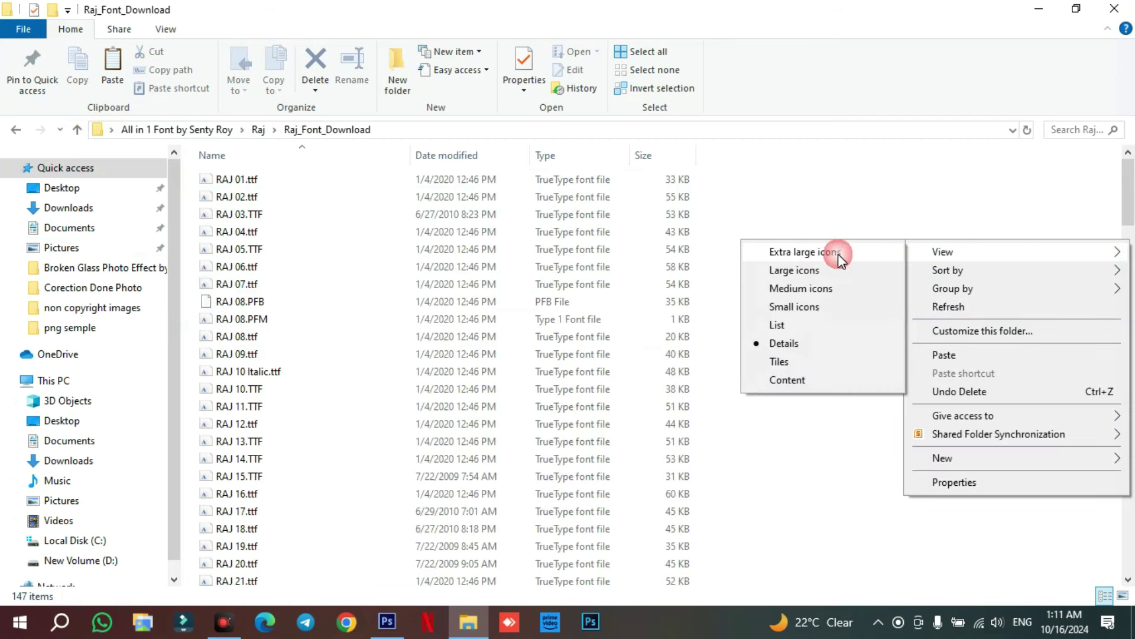
pyautogui.click(831, 267)
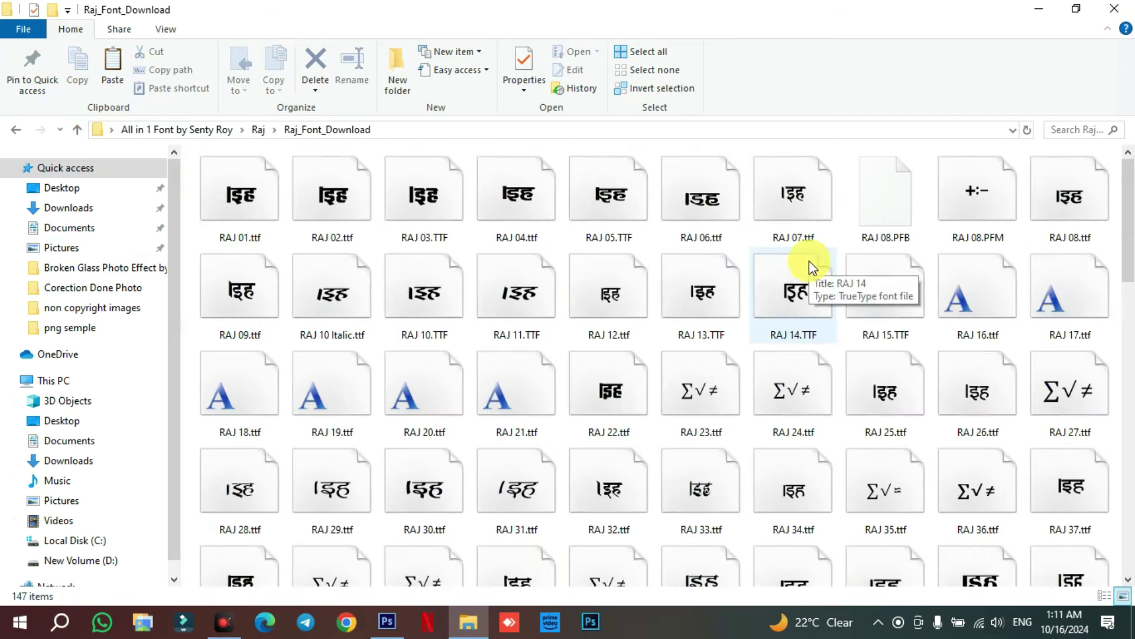
pyautogui.moveTo(1131, 254); pyautogui.dragTo(1131, 395)
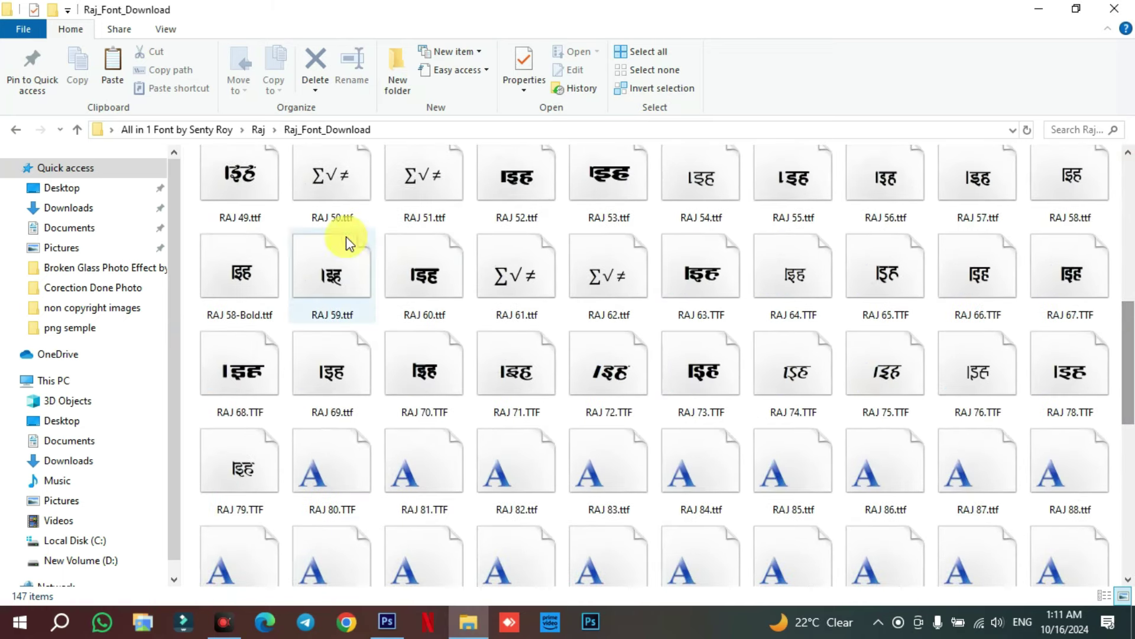
pyautogui.click(75, 133)
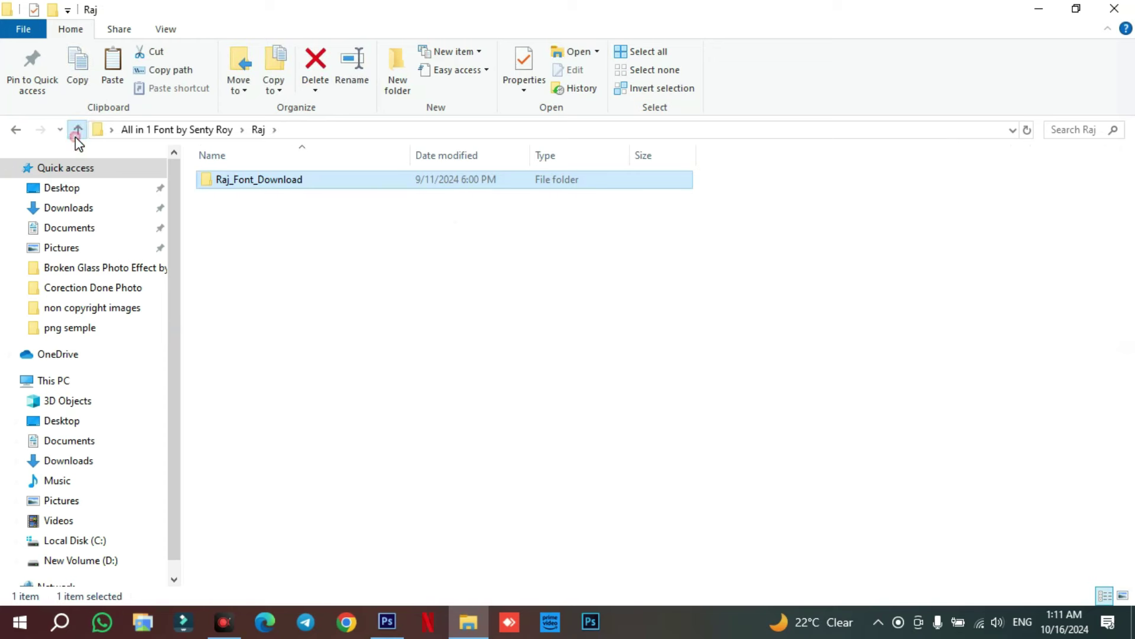
pyautogui.click(76, 137)
# Display the JF FONTS files inside the Tamil fonts folder as large icons and return to the fonts folder
pyautogui.doubleClick(901, 195)
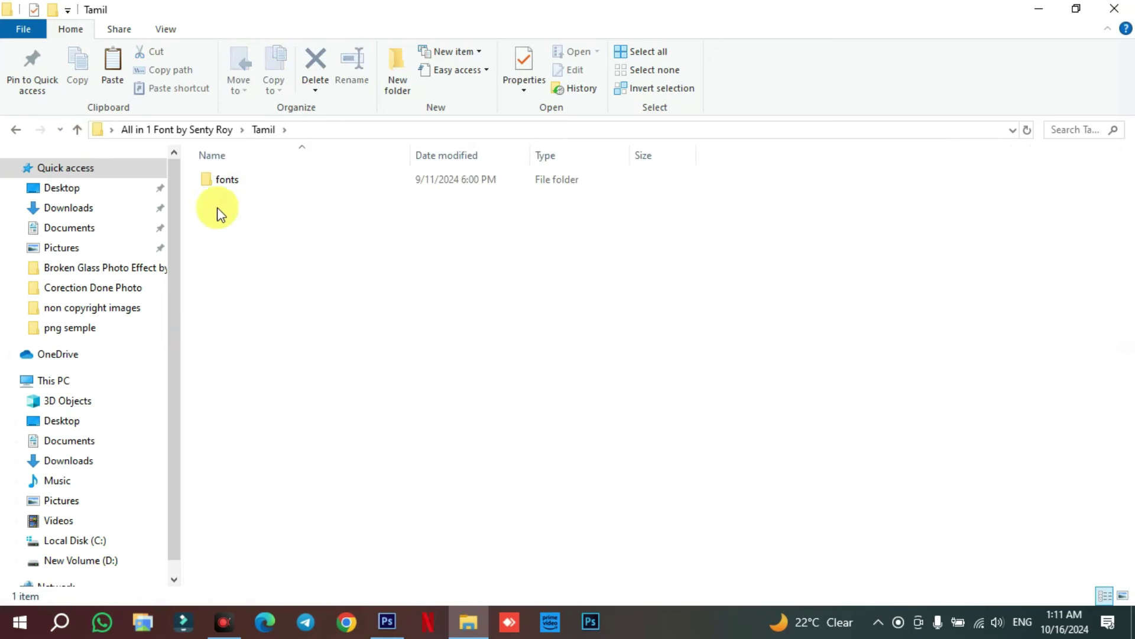
pyautogui.doubleClick(237, 183)
pyautogui.rightClick(355, 254)
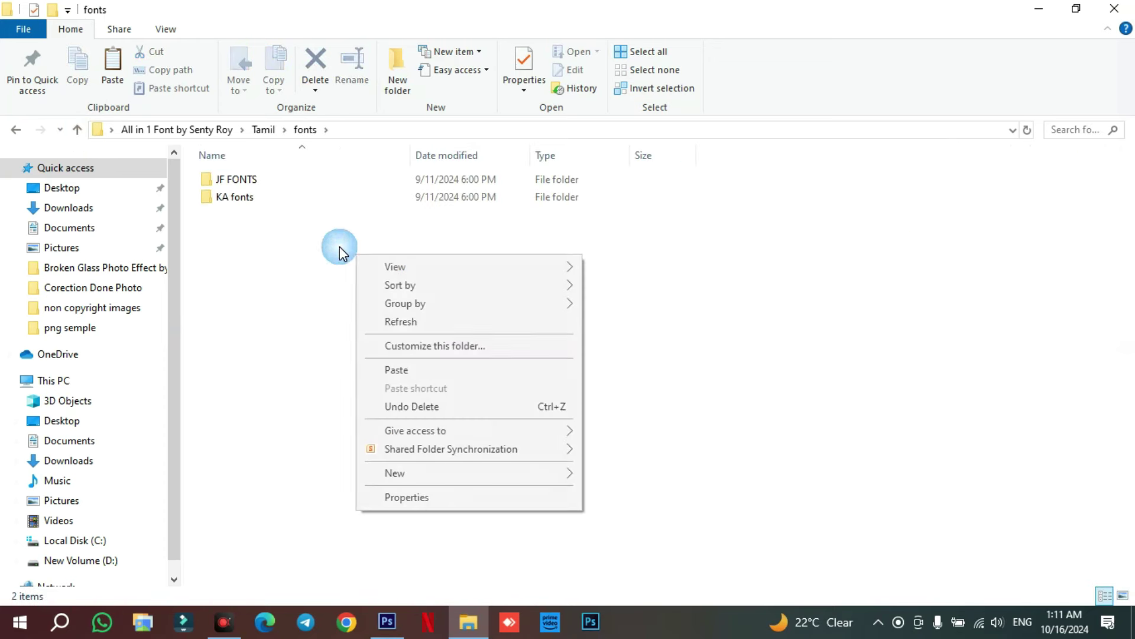
pyautogui.doubleClick(243, 181)
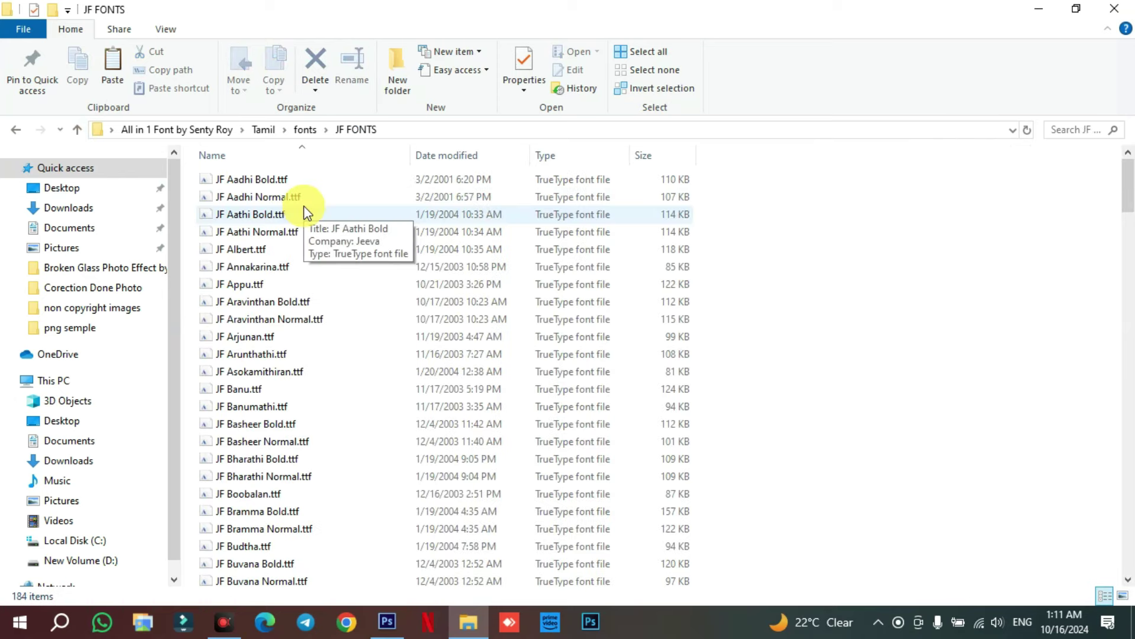
pyautogui.rightClick(830, 198)
pyautogui.moveTo(867, 208)
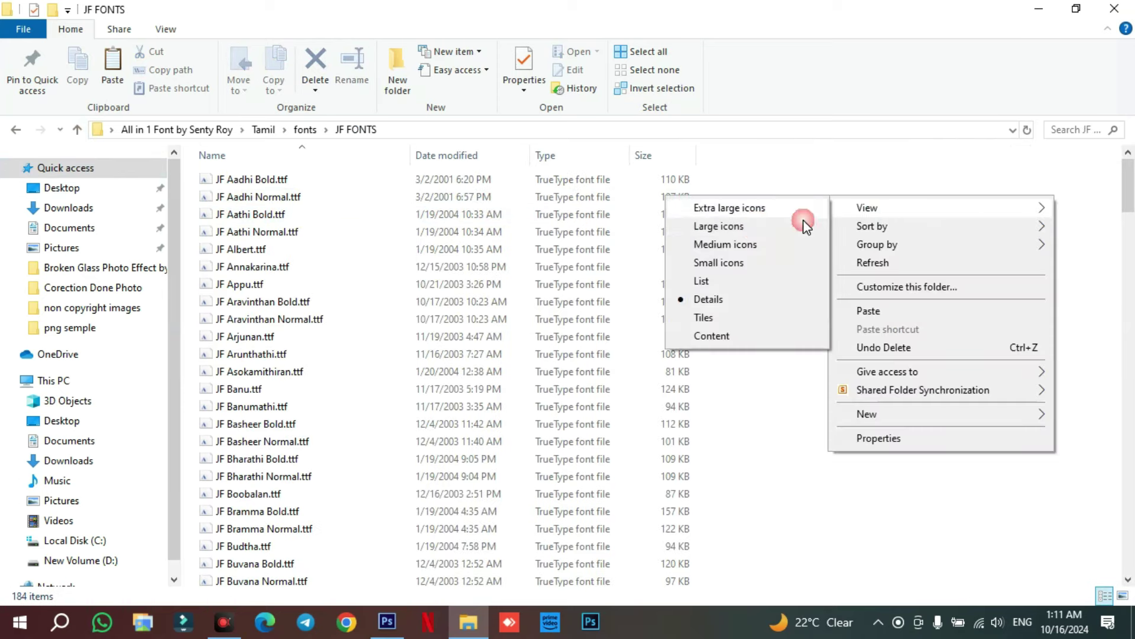
pyautogui.click(803, 224)
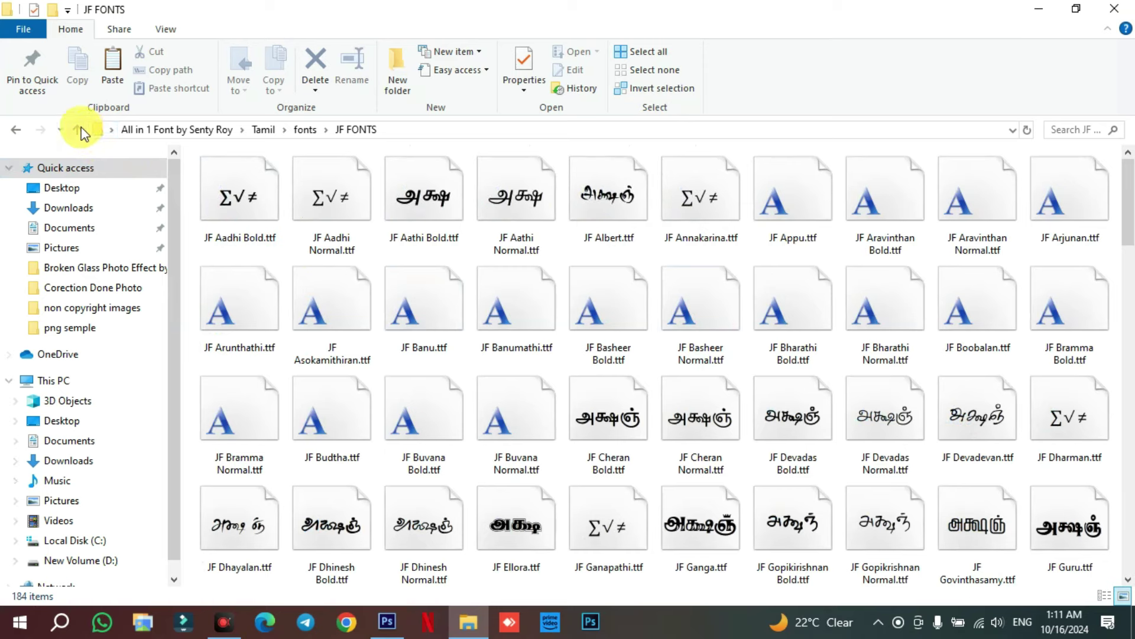
pyautogui.click(79, 130)
# Display the Tamil KA fonts files as large icons and go back up to the main collection folder
pyautogui.doubleClick(216, 201)
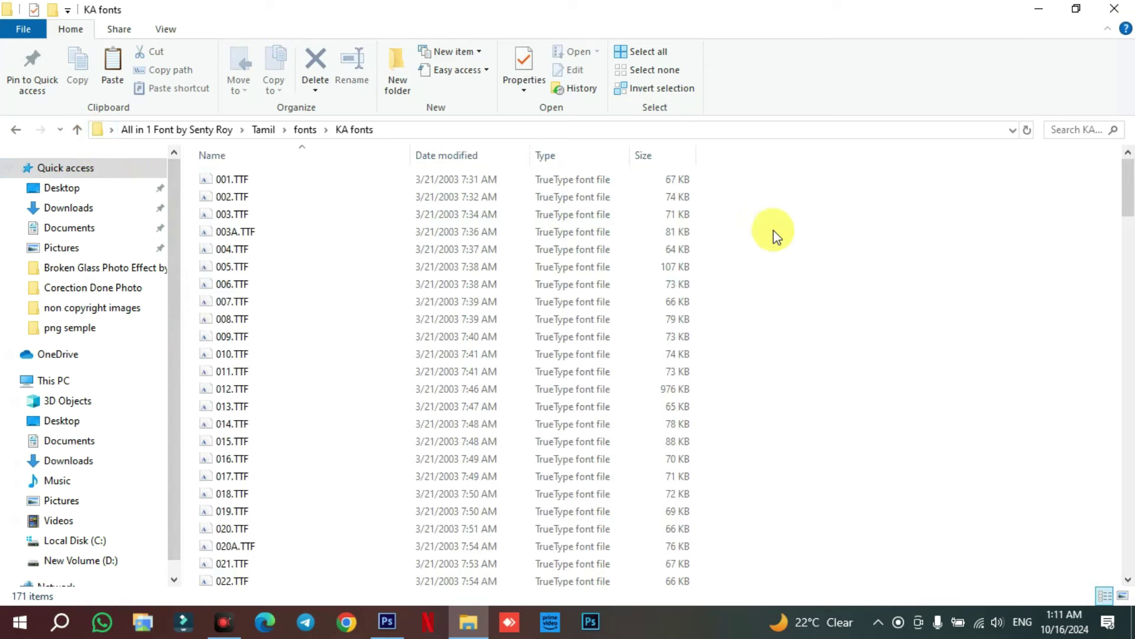
pyautogui.rightClick(853, 217)
pyautogui.moveTo(857, 223)
pyautogui.click(798, 250)
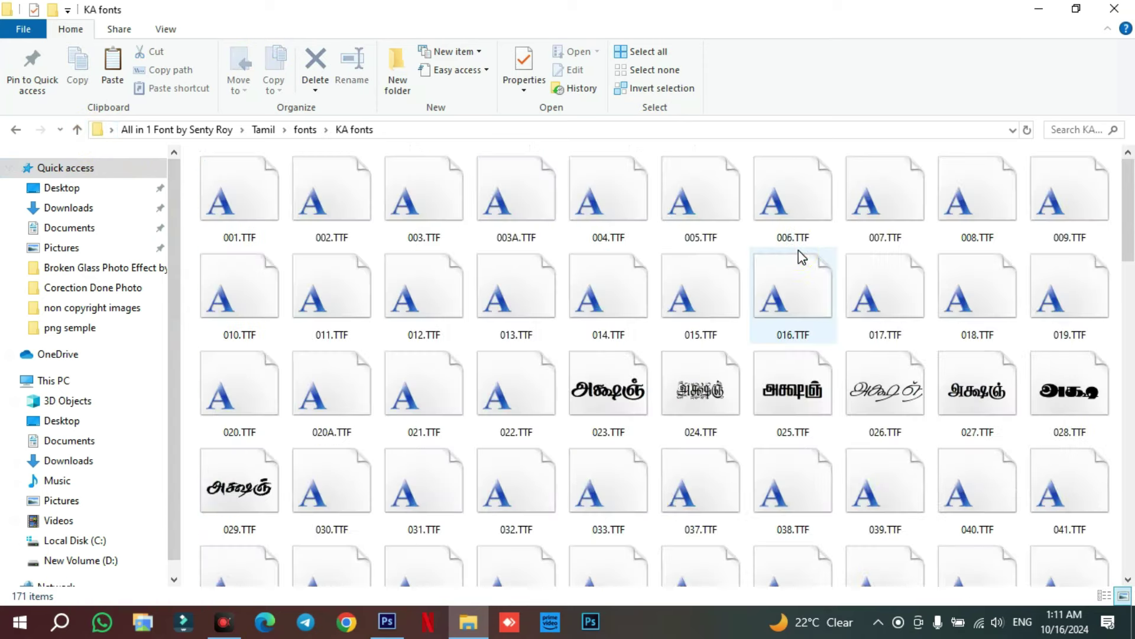
pyautogui.click(78, 130)
pyautogui.click(78, 130)
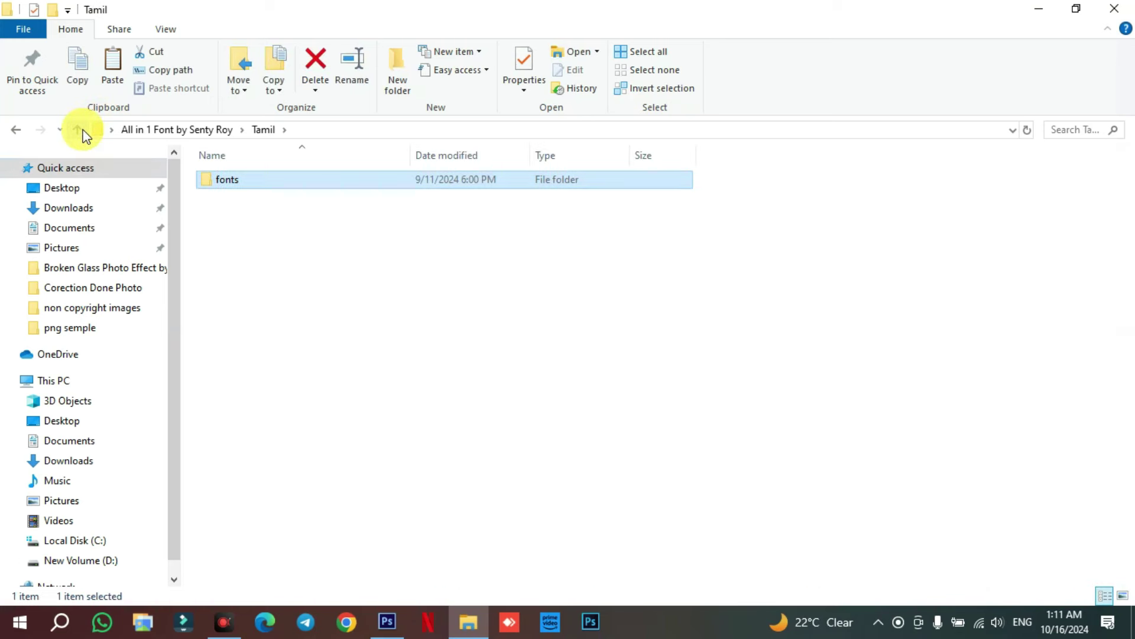
pyautogui.click(78, 130)
# Browse the Urdu & Arabic folder's fonts as extra large icons and return to the main collection folder
pyautogui.doubleClick(991, 204)
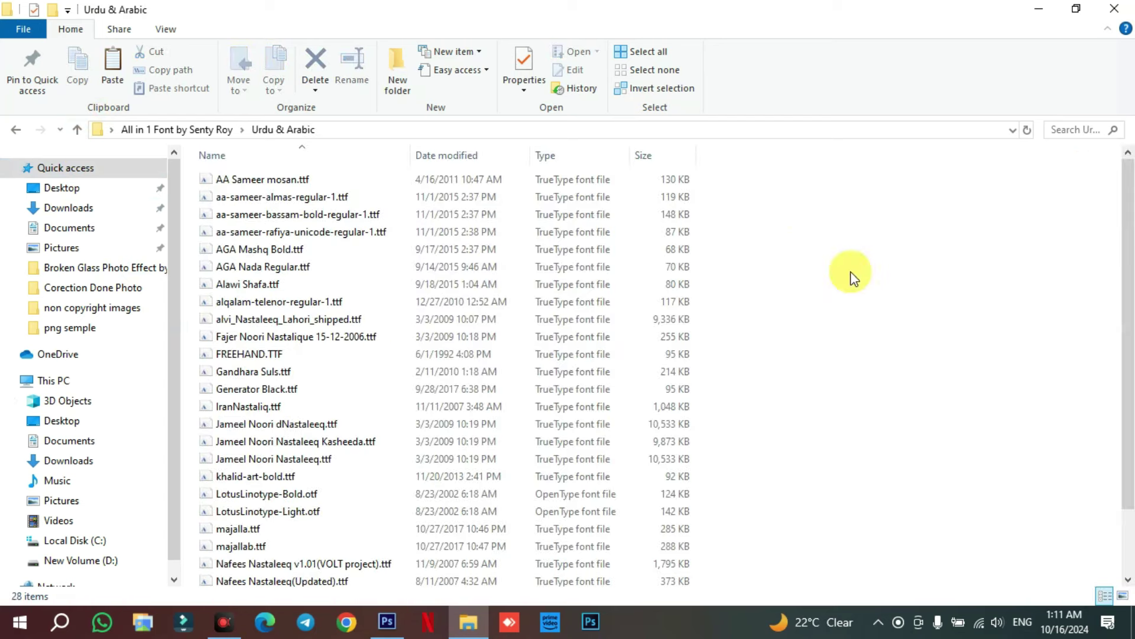
pyautogui.rightClick(830, 267)
pyautogui.moveTo(867, 273)
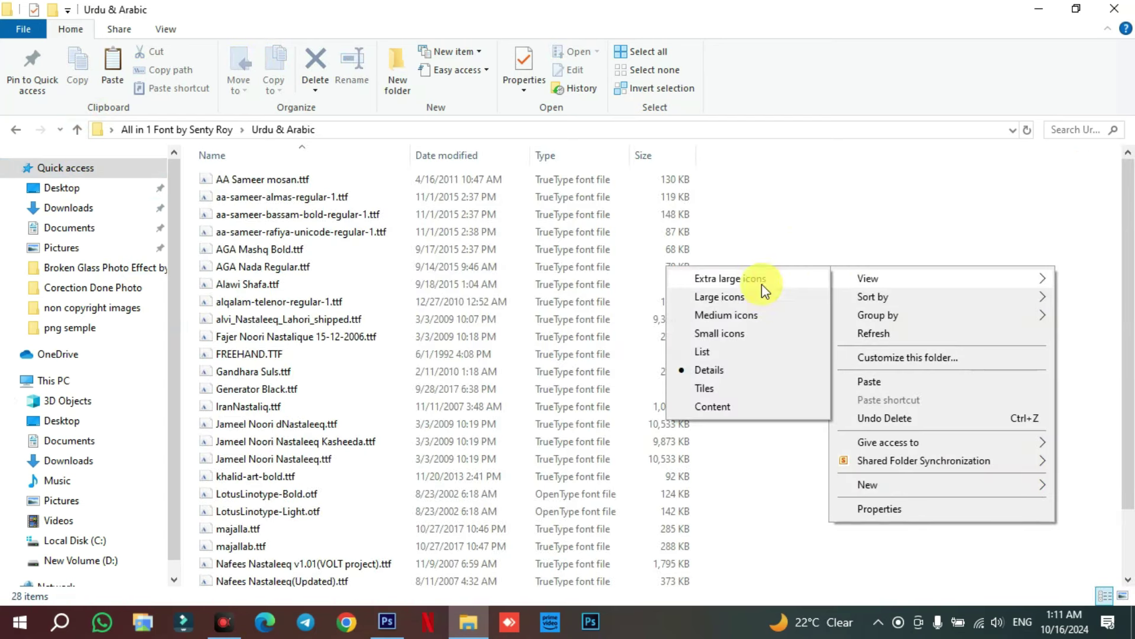
pyautogui.click(762, 283)
pyautogui.moveTo(1128, 215); pyautogui.dragTo(1132, 336)
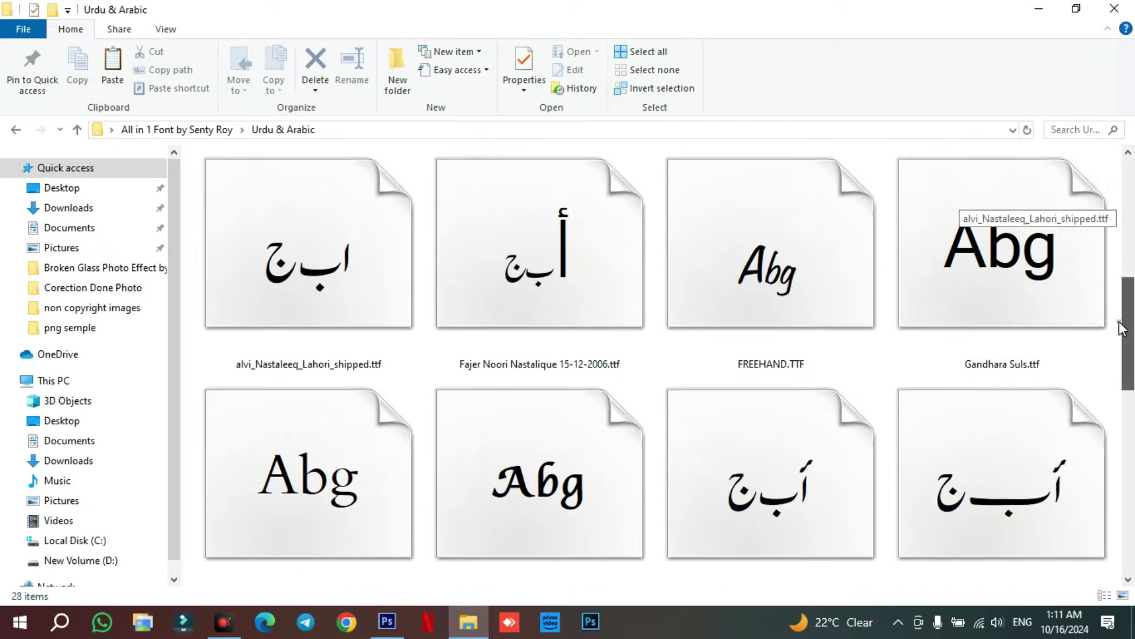
pyautogui.click(75, 131)
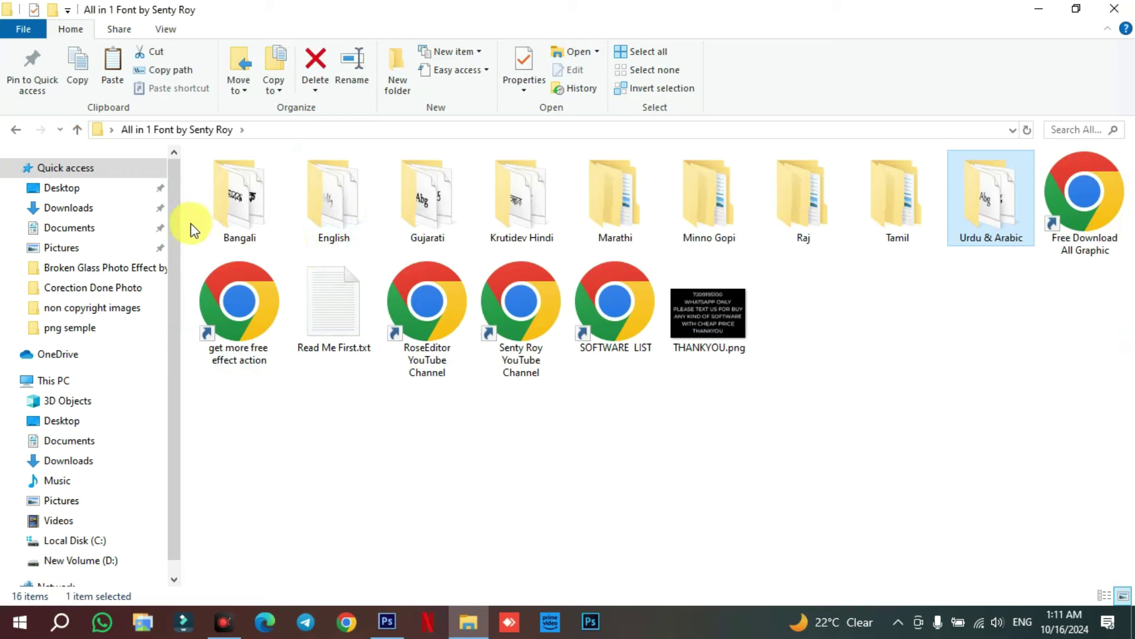
pyautogui.moveTo(191, 226); pyautogui.dragTo(992, 176)
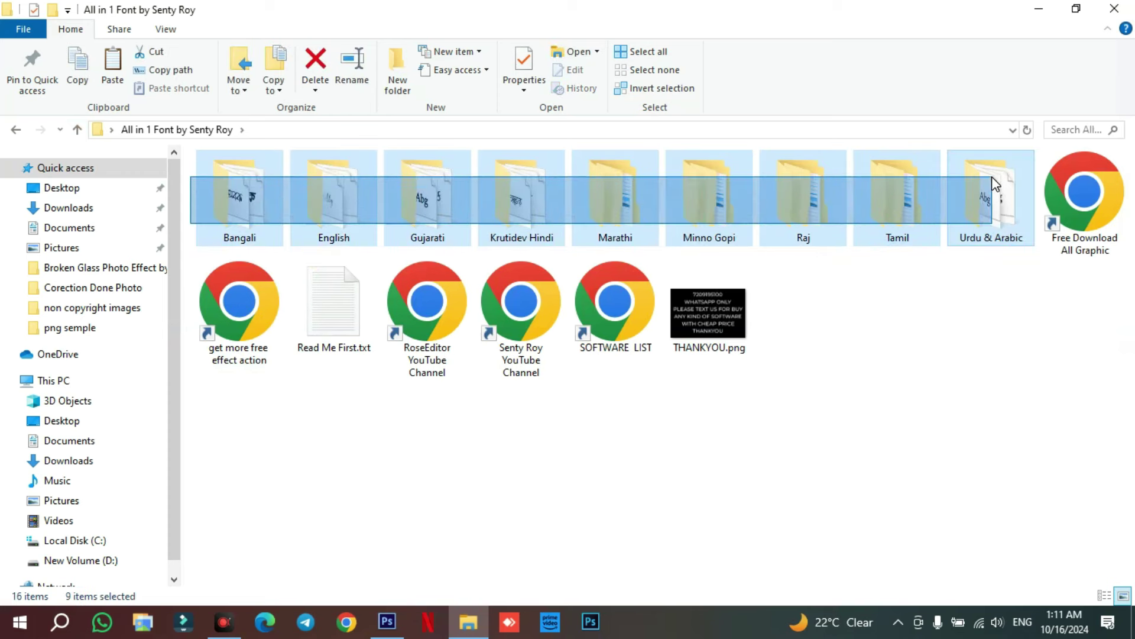
pyautogui.moveTo(992, 176); pyautogui.dragTo(994, 175)
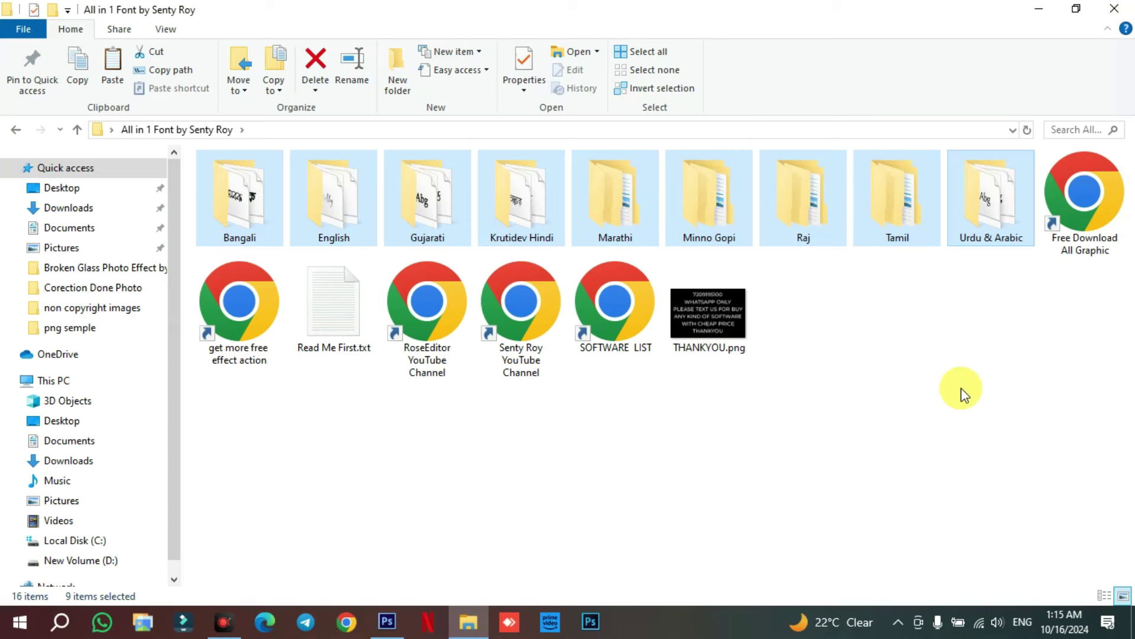
pyautogui.click(777, 481)
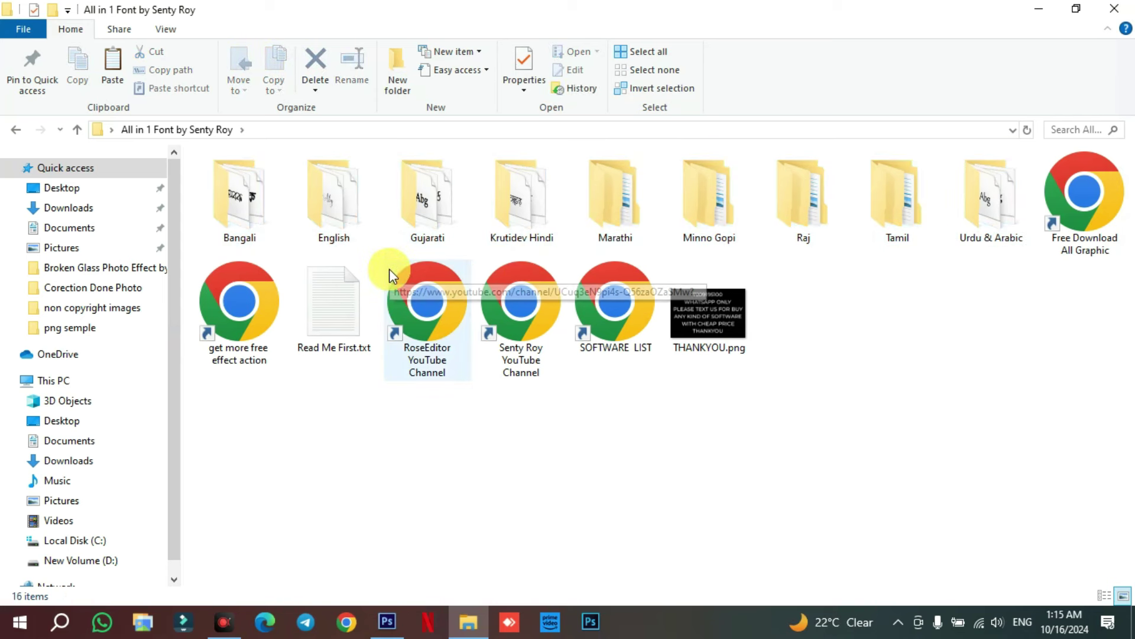
# Open the English folder, select all of its font files and install them for all users
pyautogui.doubleClick(356, 211)
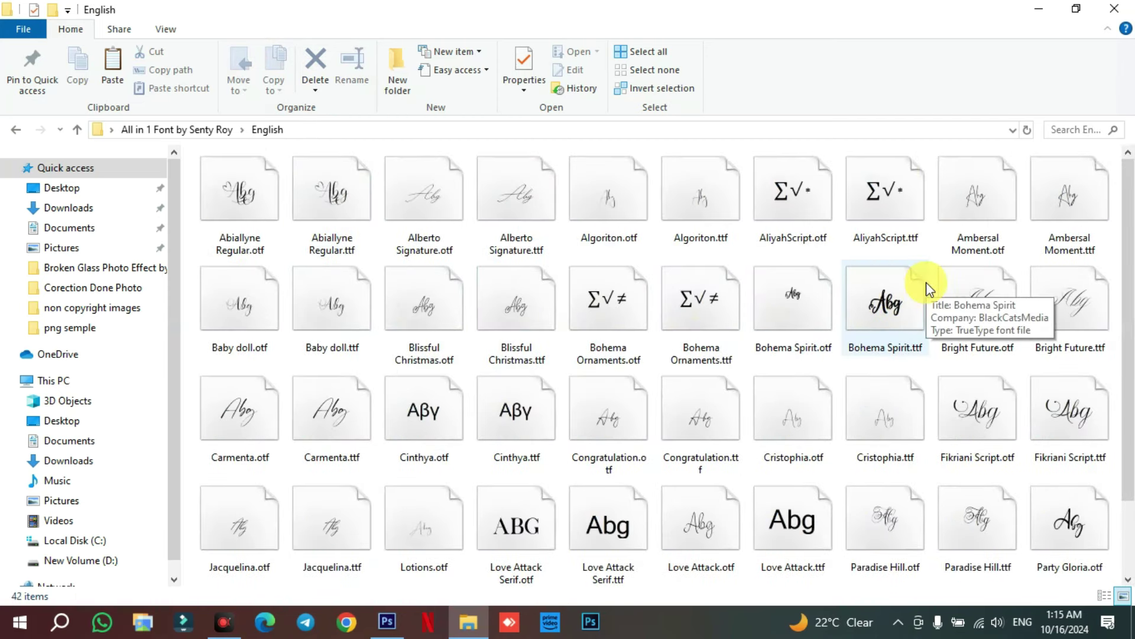
pyautogui.hotkey('ctrl', 'a')
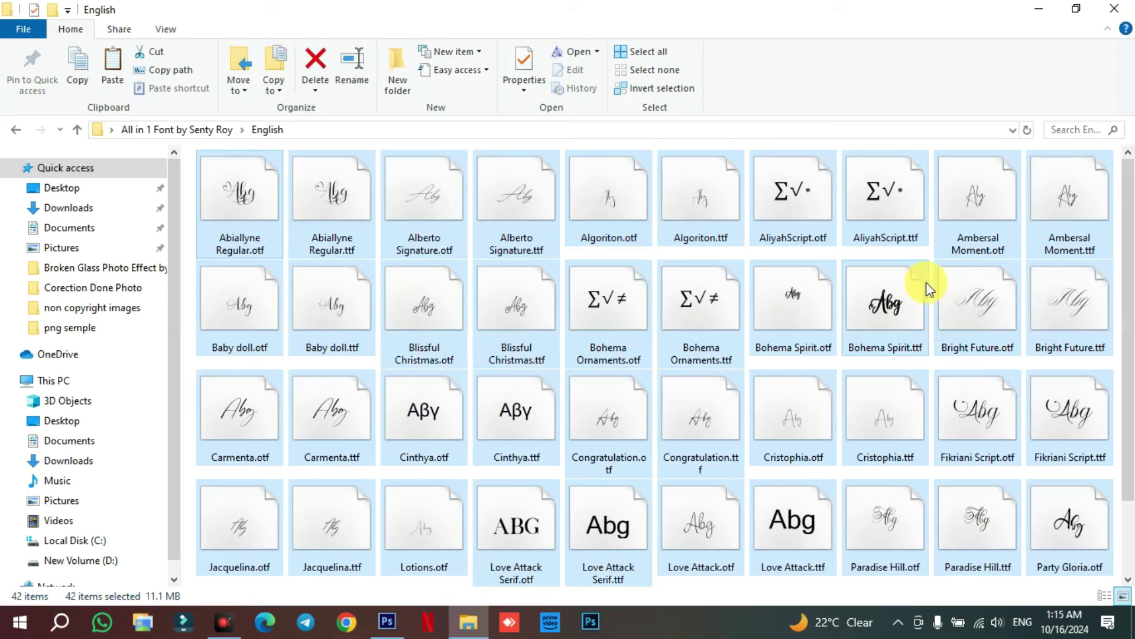
pyautogui.rightClick(527, 309)
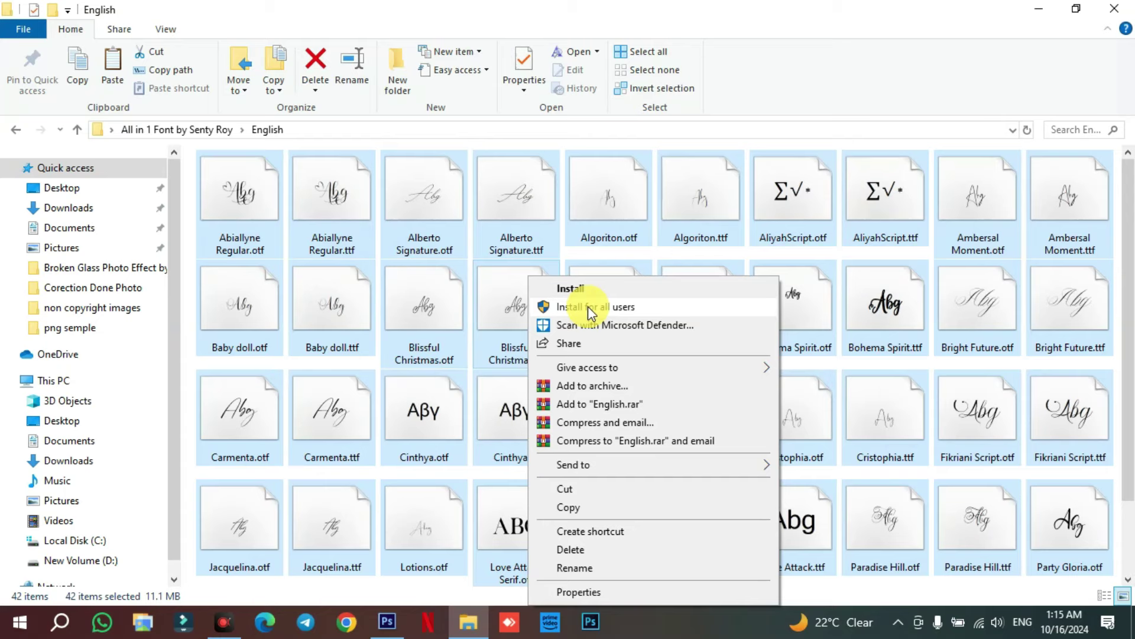
pyautogui.click(588, 306)
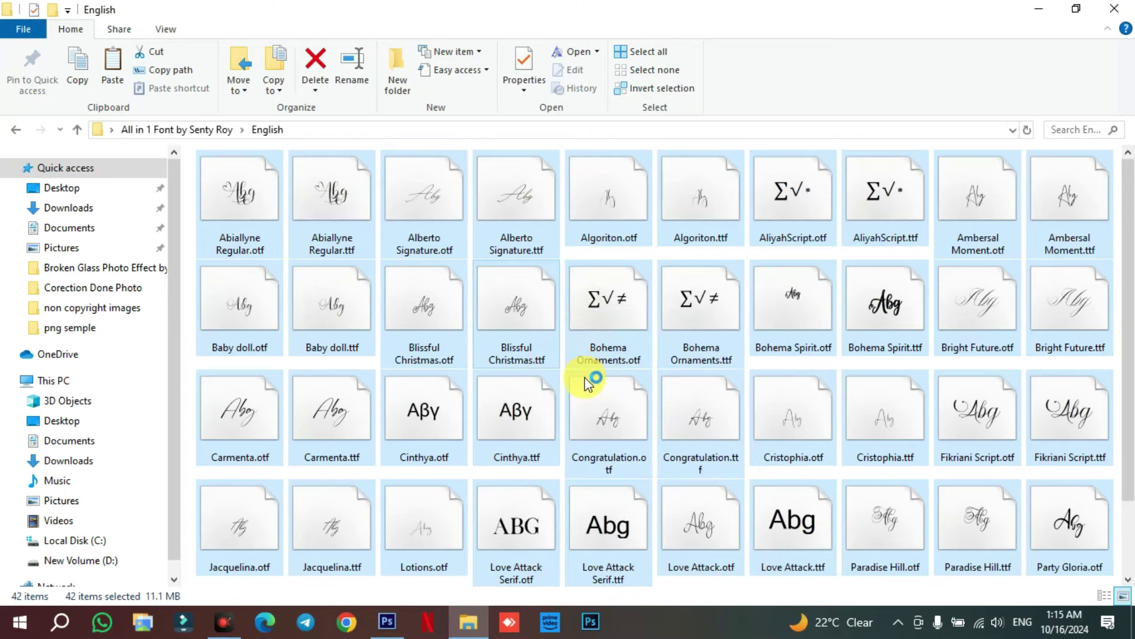
# Agree to replace the already installed fonts for all current items and return to the main collection folder
pyautogui.moveTo(566, 221); pyautogui.dragTo(585, 251)
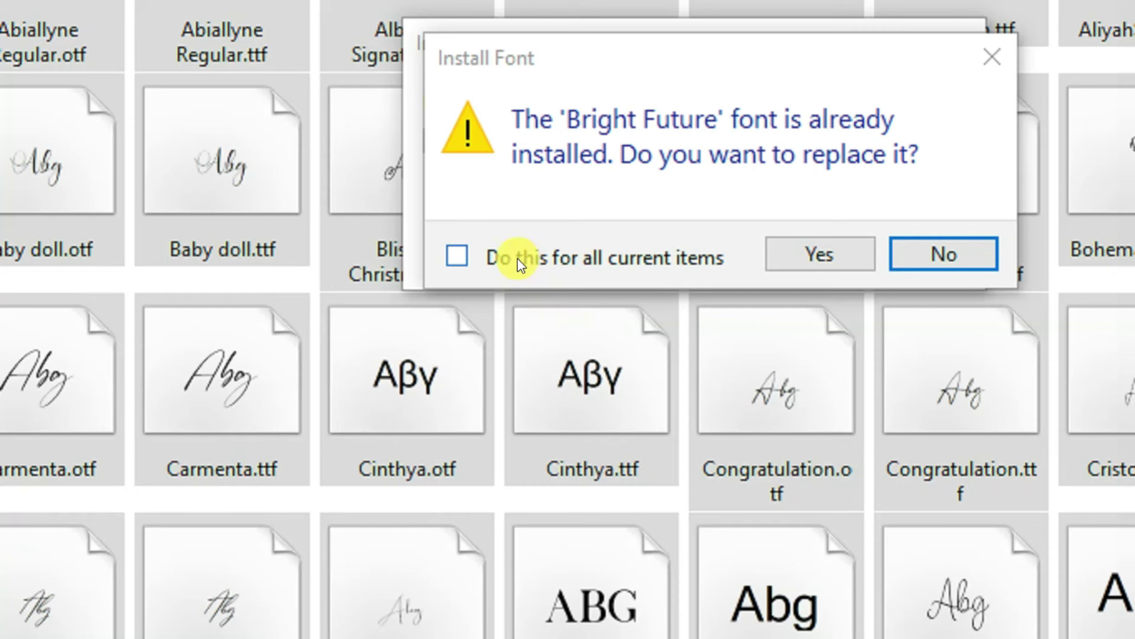
pyautogui.click(454, 352)
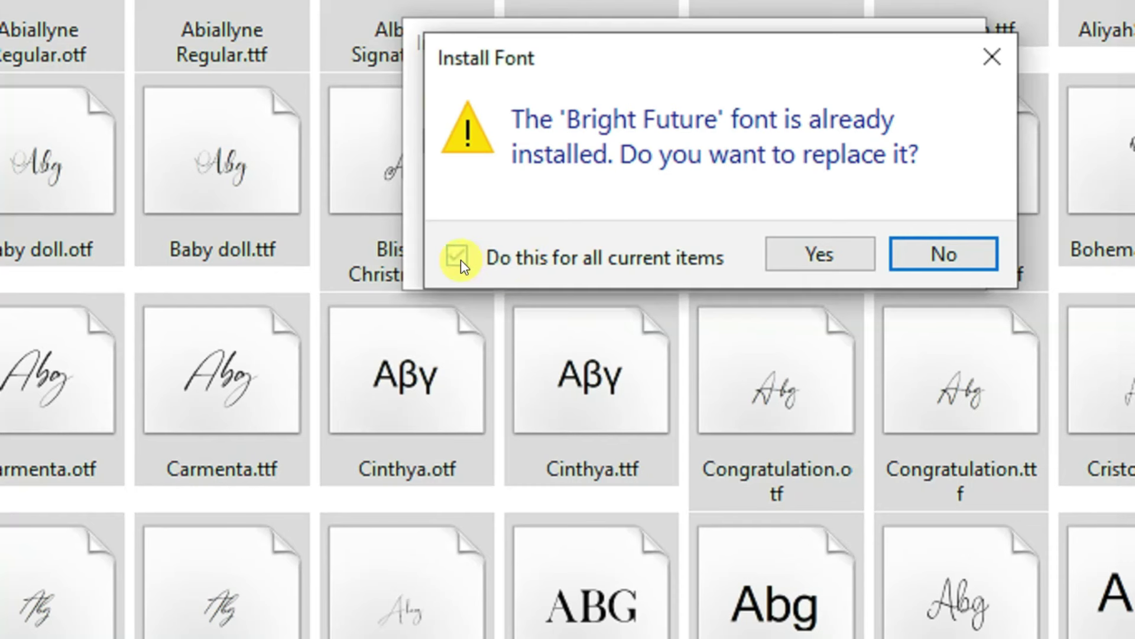
pyautogui.click(819, 253)
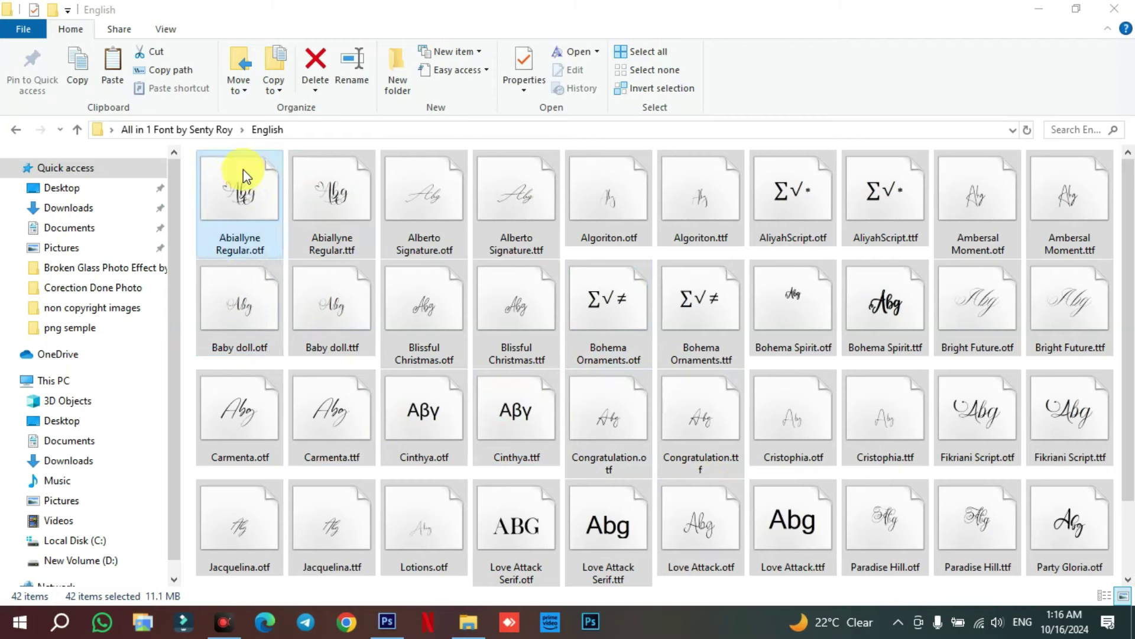
pyautogui.click(16, 130)
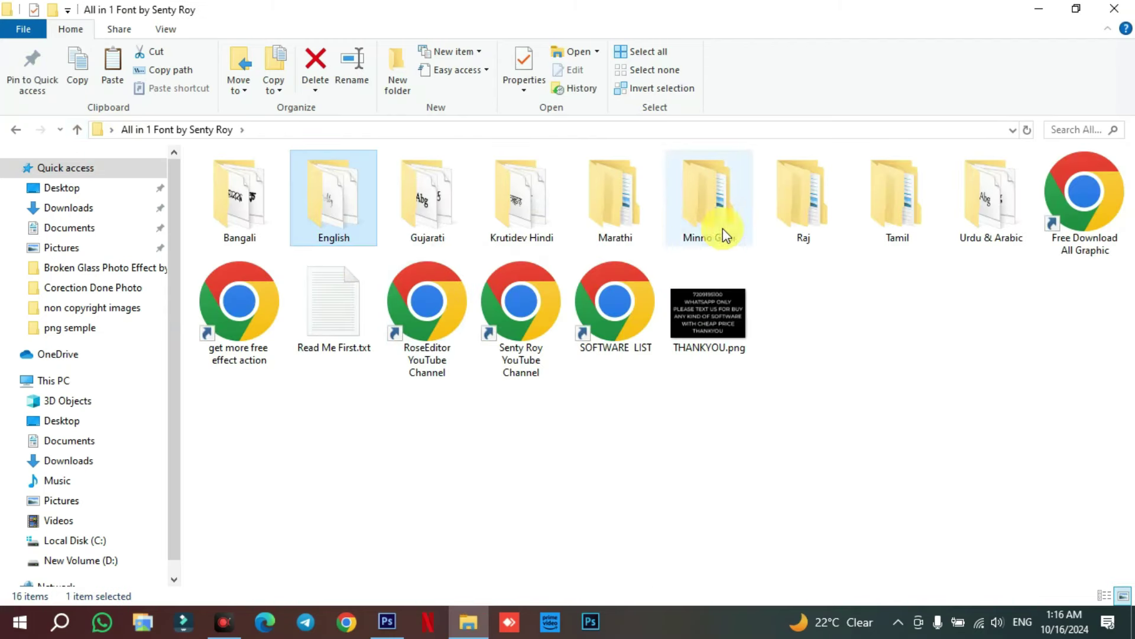